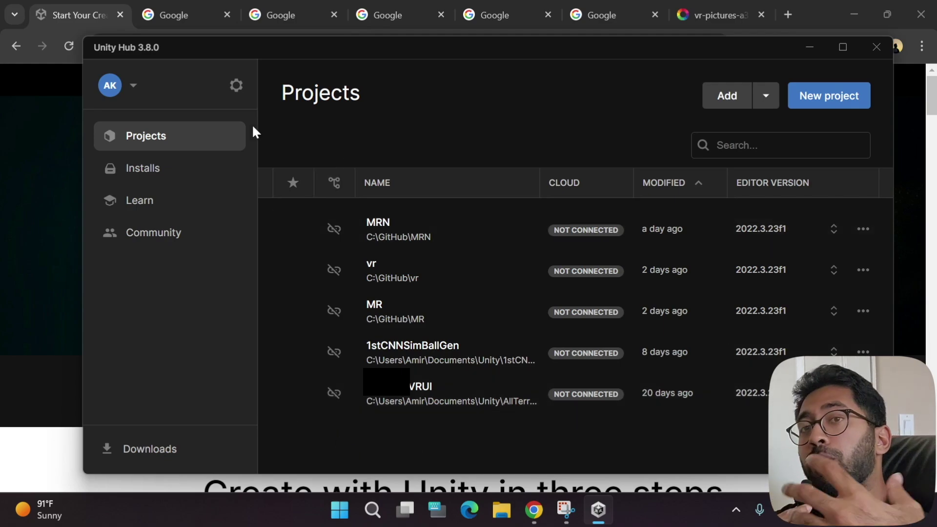
# Step: From the Installs page, open the Install Editor list showing 2022.3.37f1 LTS and other releases
pyautogui.click(133, 86)
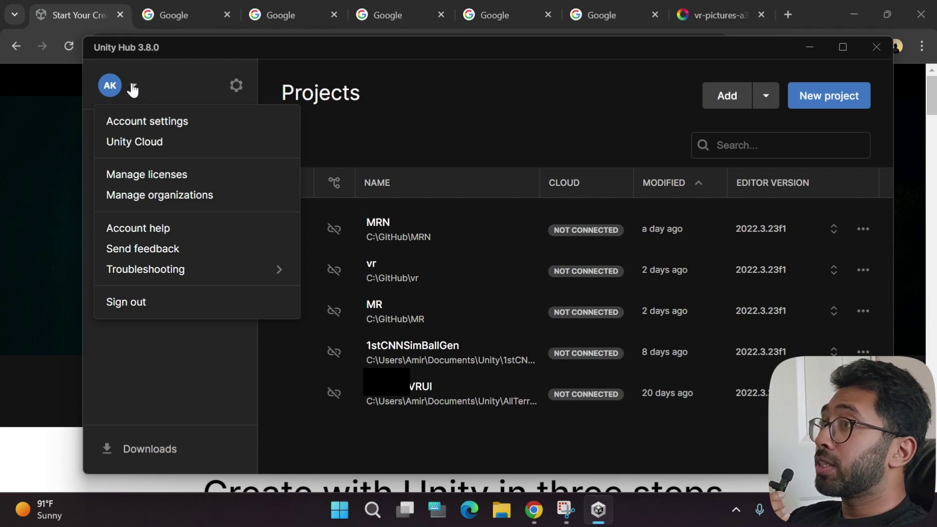
pyautogui.click(132, 86)
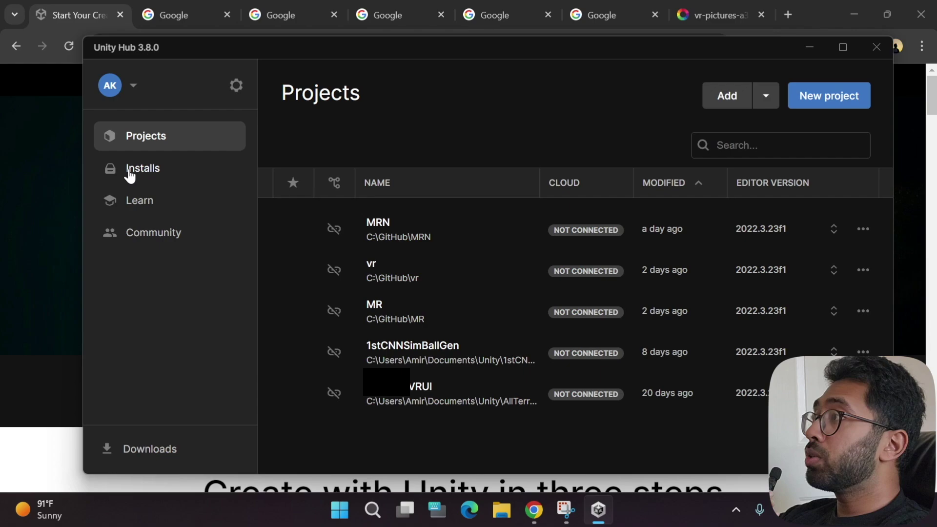
pyautogui.click(153, 169)
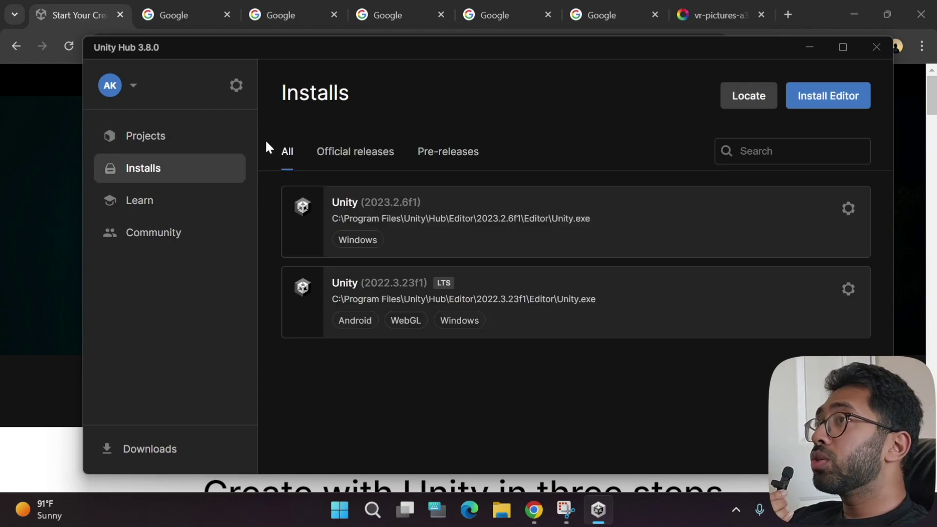
pyautogui.click(835, 97)
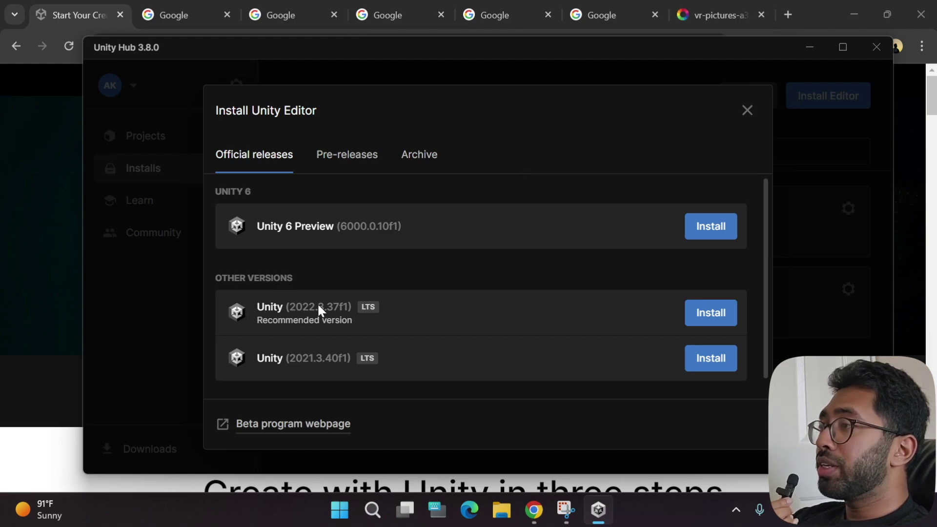
# Step: Pick Unity 2022.3.37f1 LTS with Android Build Support and Windows Build Support (IL2CPP) modules
pyautogui.click(713, 315)
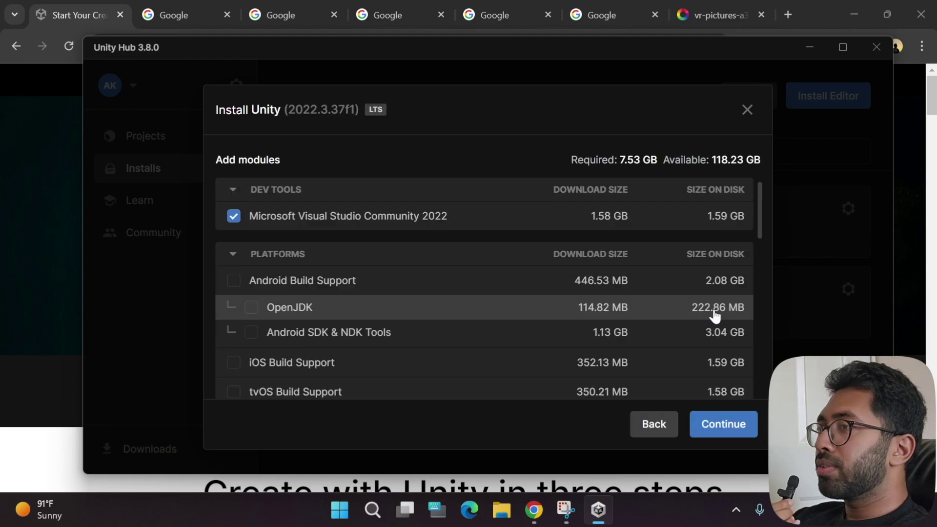
pyautogui.click(234, 282)
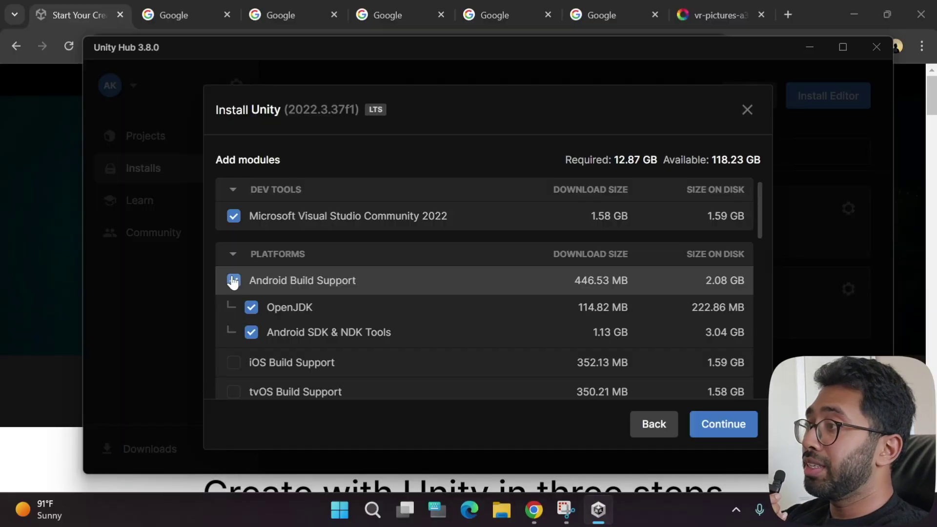
pyautogui.scroll(-3, 281, 308)
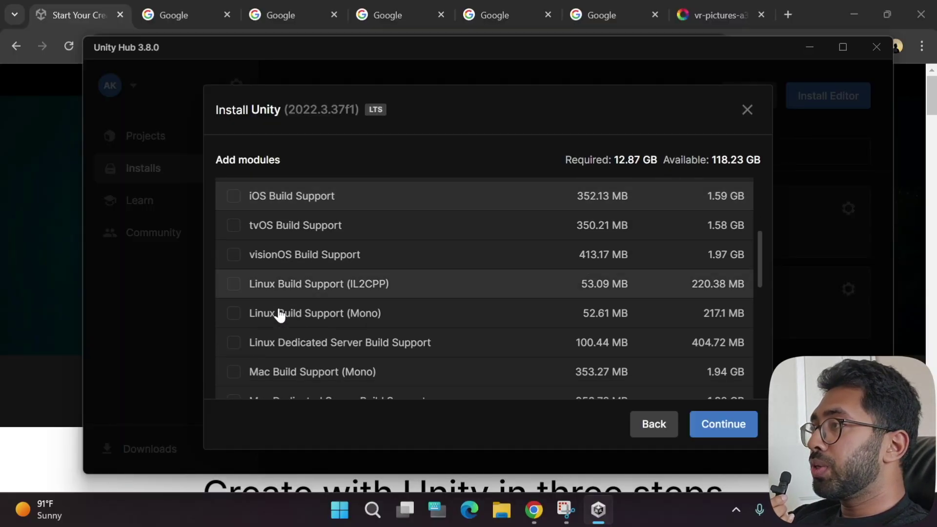
pyautogui.scroll(-4, 280, 315)
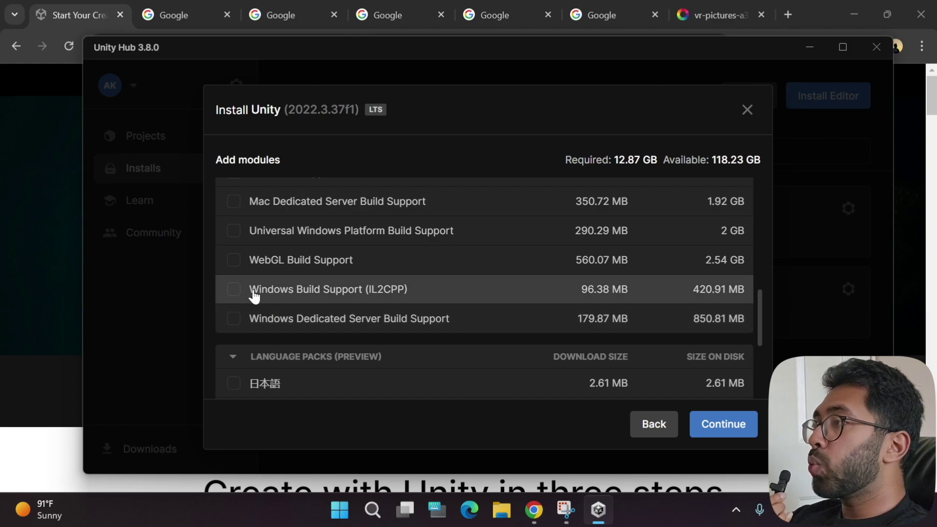
pyautogui.click(233, 289)
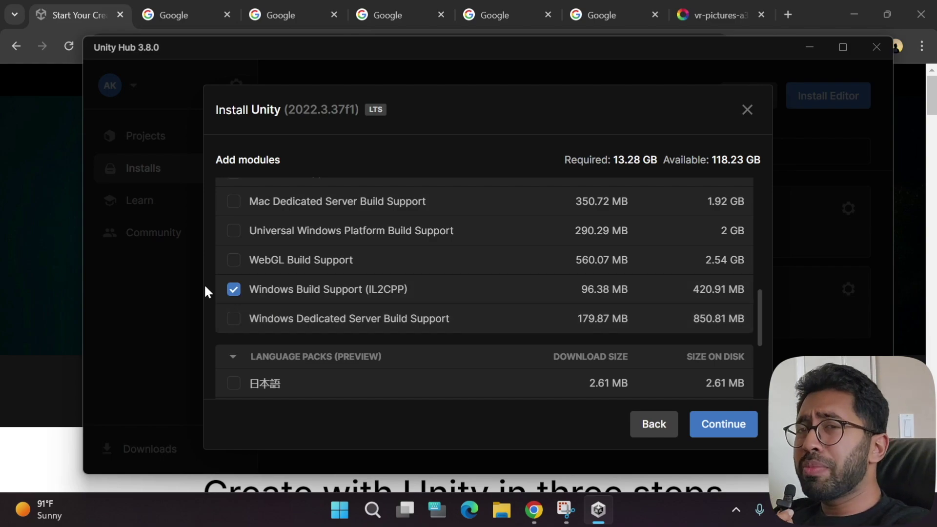
pyautogui.click(724, 424)
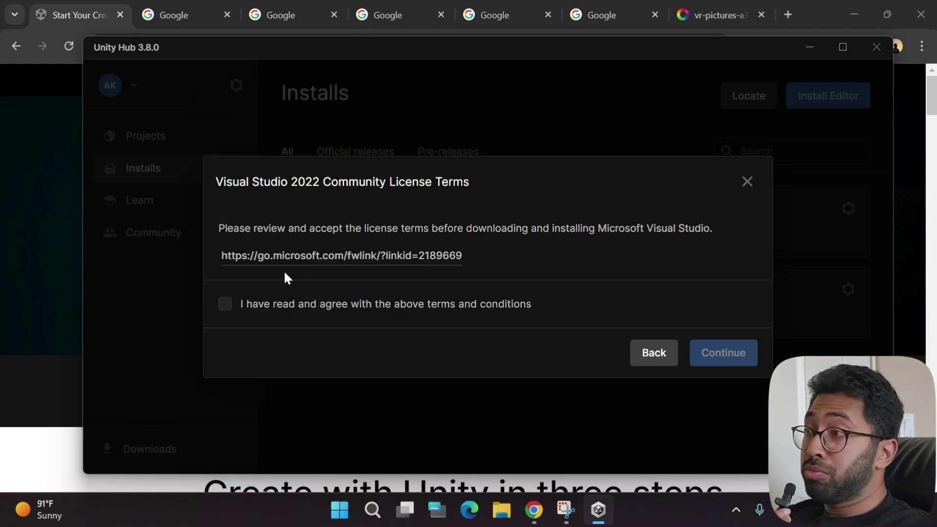
# Step: Accept the Visual Studio and Android SDK/NDK licenses and begin installing 2022.3.37f1
pyautogui.click(225, 305)
pyautogui.click(720, 352)
pyautogui.click(552, 403)
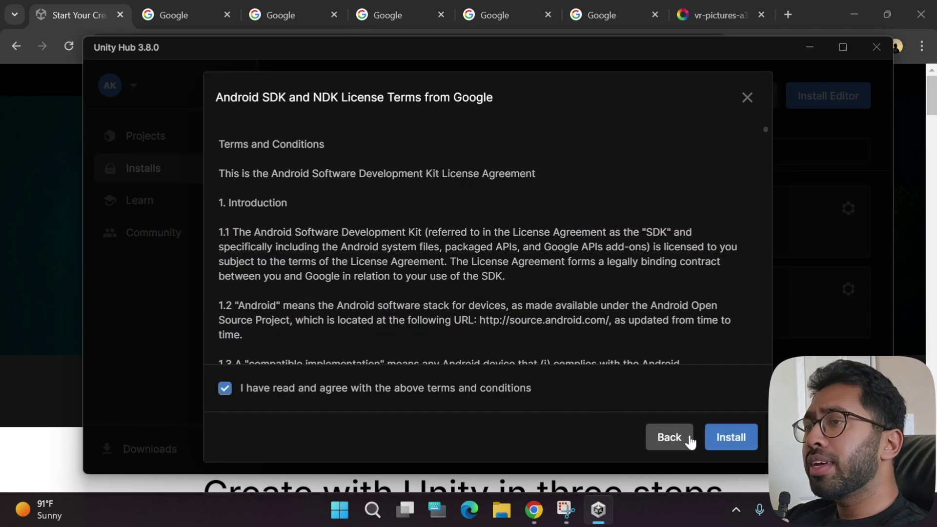
pyautogui.click(730, 438)
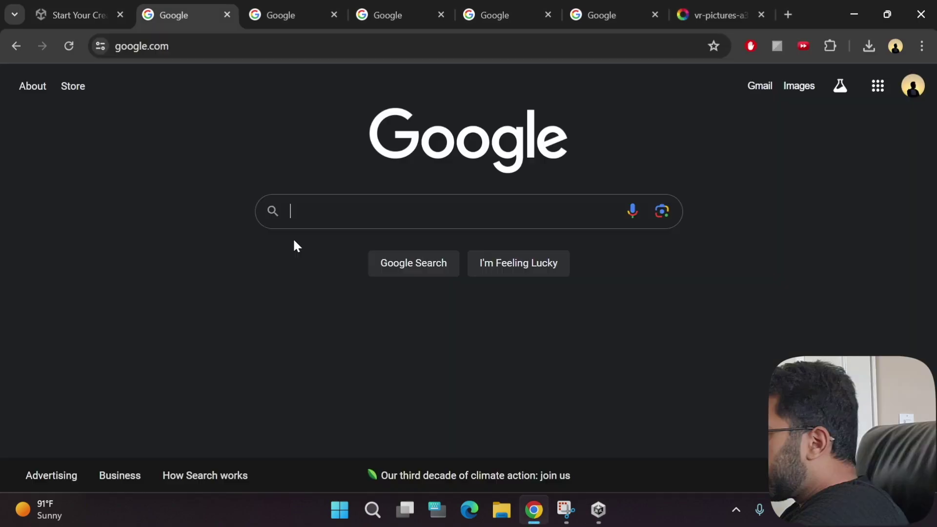
# Step: Search Google for 'meta quest link app' and download the PC app setup from Meta's help page
pyautogui.write('meta')
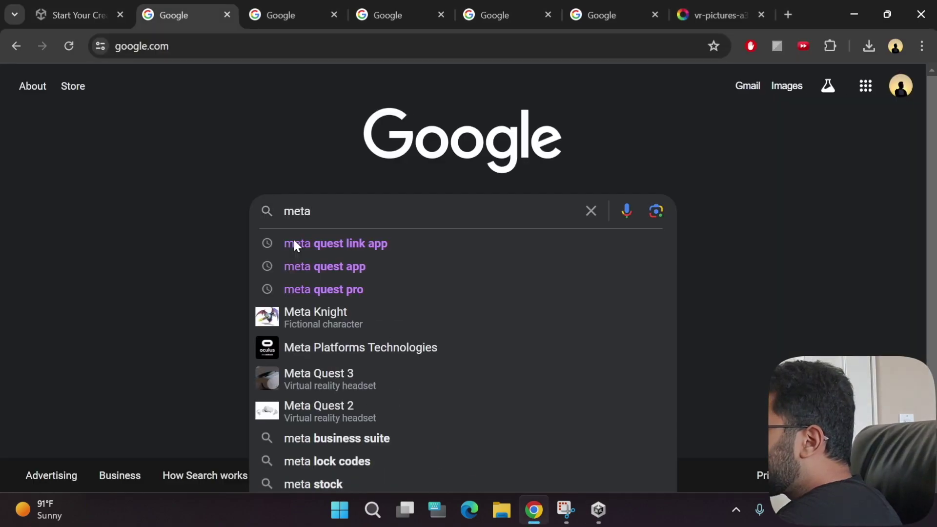
pyautogui.press('Down')
pyautogui.click(294, 243)
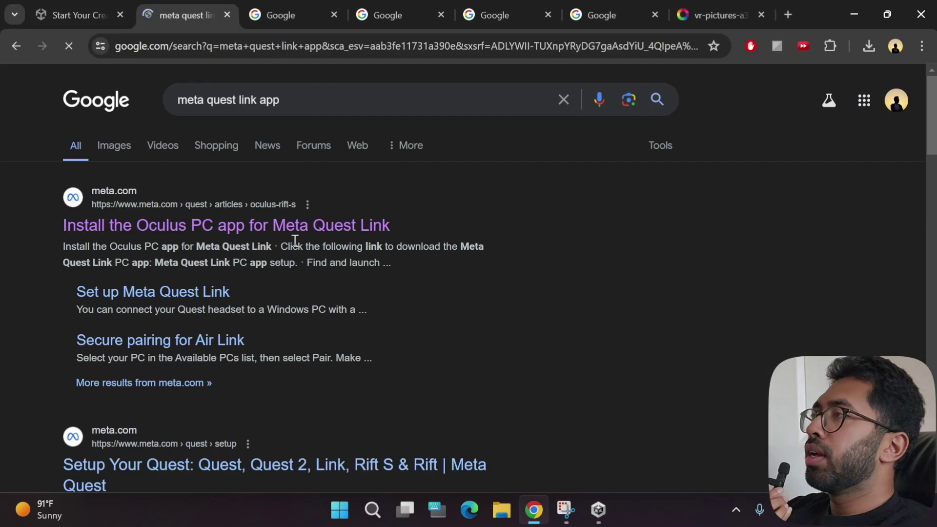
pyautogui.click(190, 225)
pyautogui.scroll(-10, 309, 264)
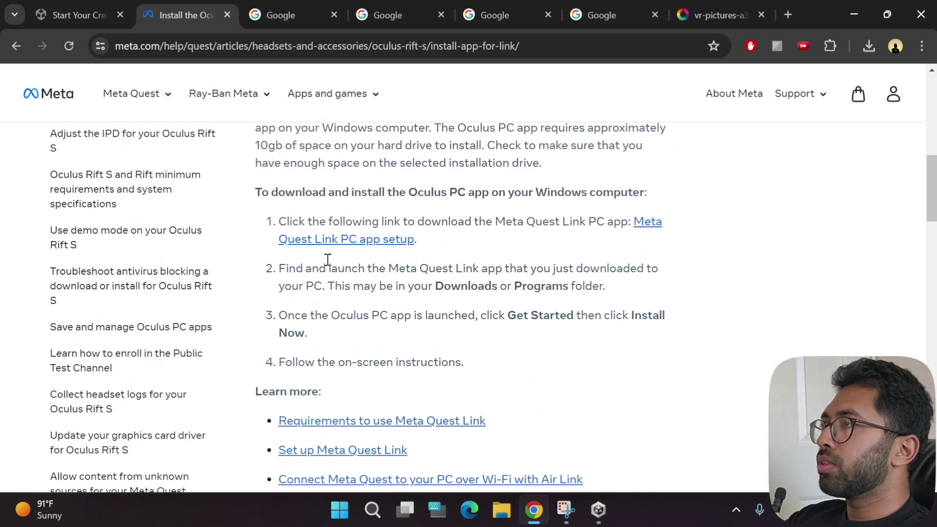
pyautogui.click(365, 244)
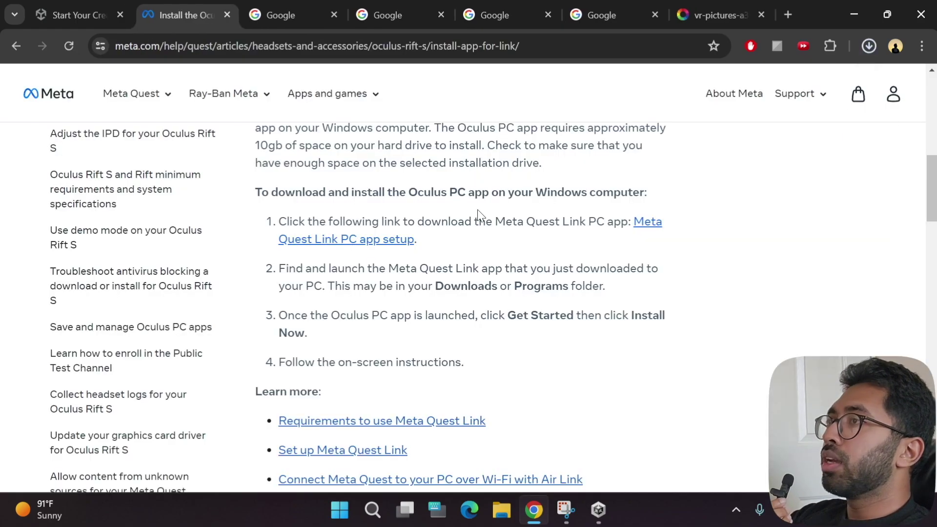
# Step: Run OculusSetup, agree to the terms, and start installing Meta Quest Link
pyautogui.click(758, 89)
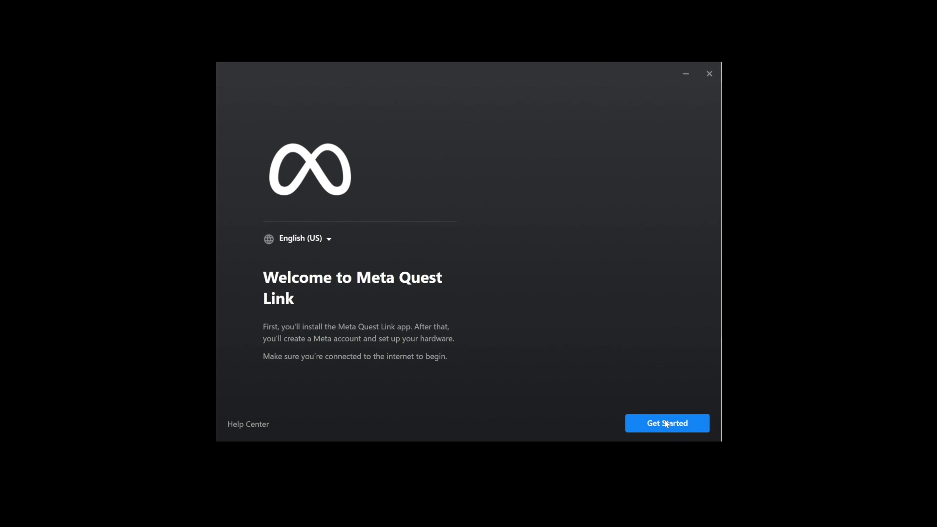
pyautogui.click(667, 425)
pyautogui.click(672, 424)
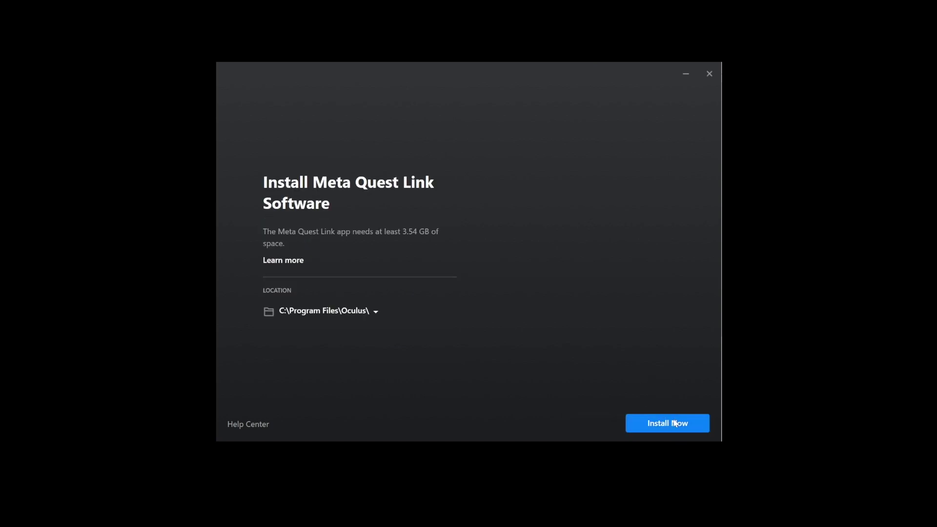
pyautogui.click(675, 423)
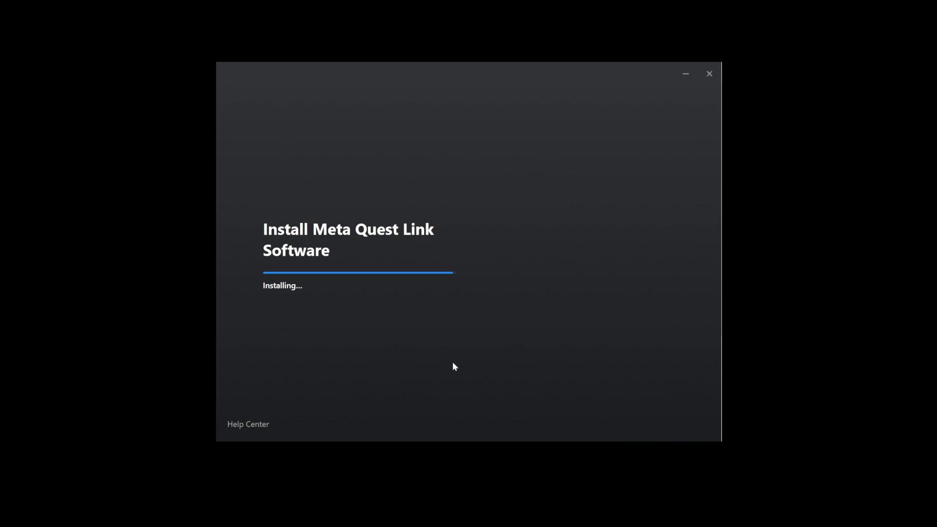
# Step: Sign in with Facebook and create the Meta account using the email option
pyautogui.click(674, 423)
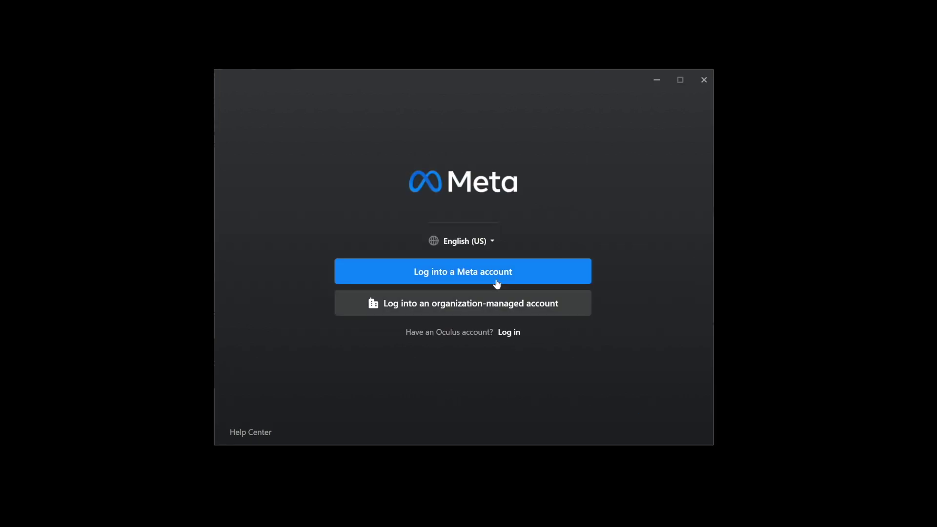
pyautogui.click(465, 278)
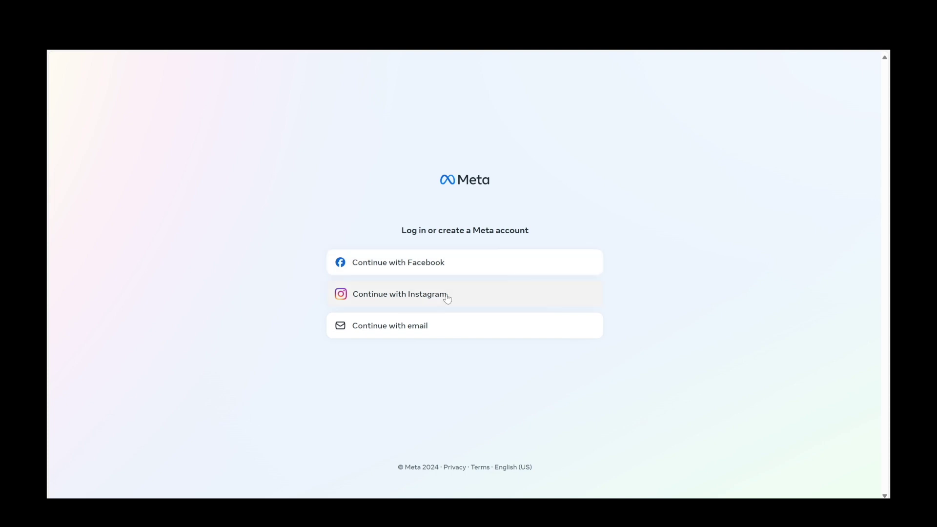
pyautogui.click(464, 266)
pyautogui.click(464, 178)
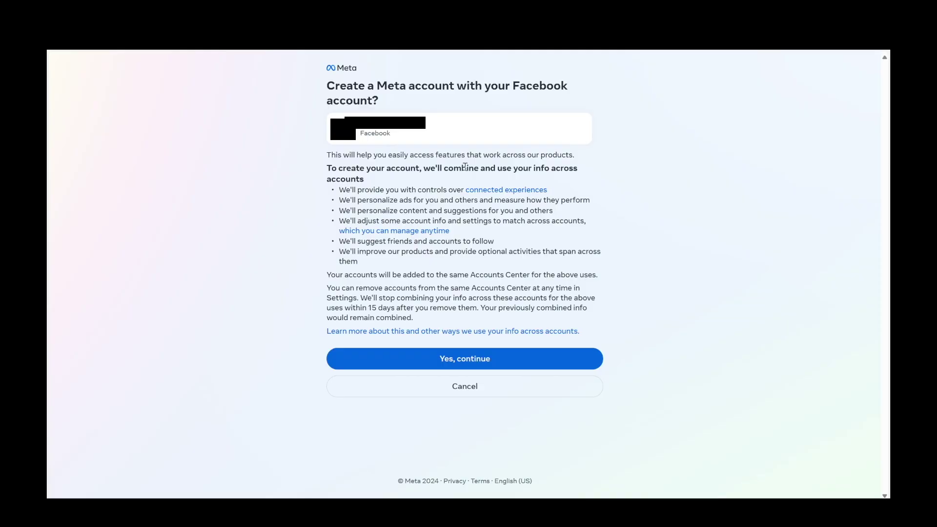
pyautogui.click(461, 358)
pyautogui.click(588, 147)
pyautogui.click(464, 217)
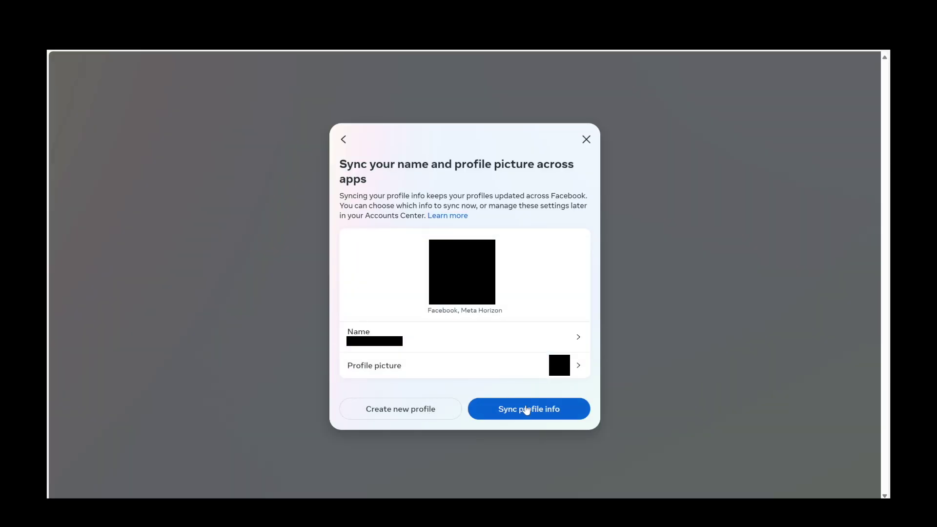
# Step: Skip syncing and create the Meta Horizon profile with a pasted username
pyautogui.click(404, 411)
pyautogui.click(523, 301)
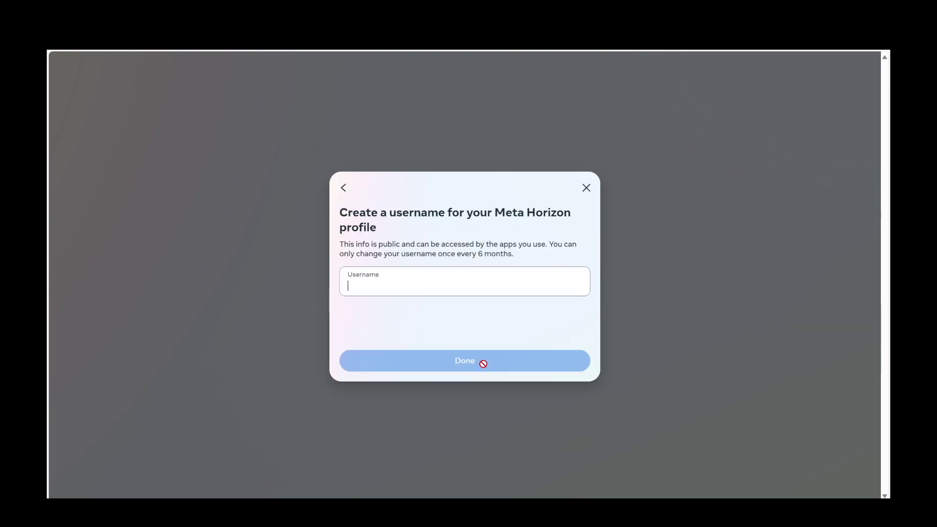
pyautogui.click(439, 285)
pyautogui.hotkey('ctrl', 'v')
pyautogui.click(462, 361)
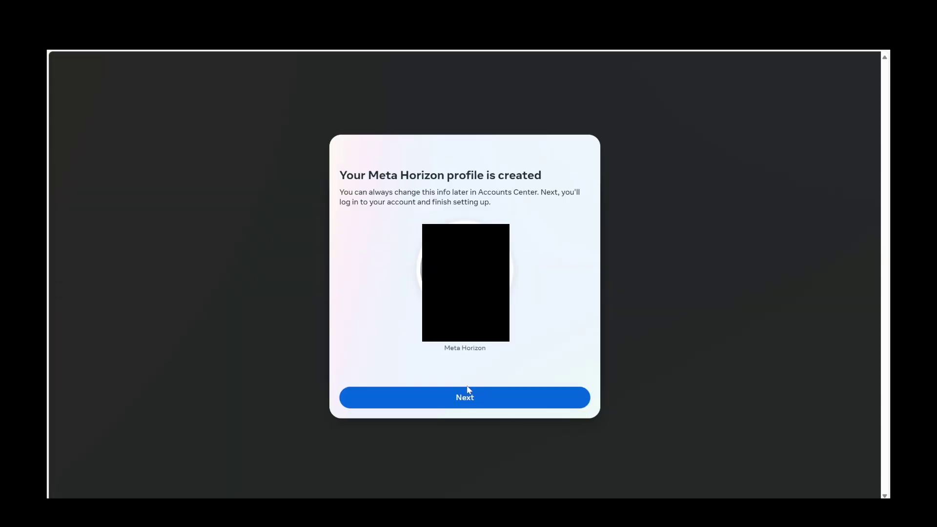
# Step: Set the profile's social visibility to Solo and accept the privacy settings
pyautogui.click(469, 395)
pyautogui.click(483, 354)
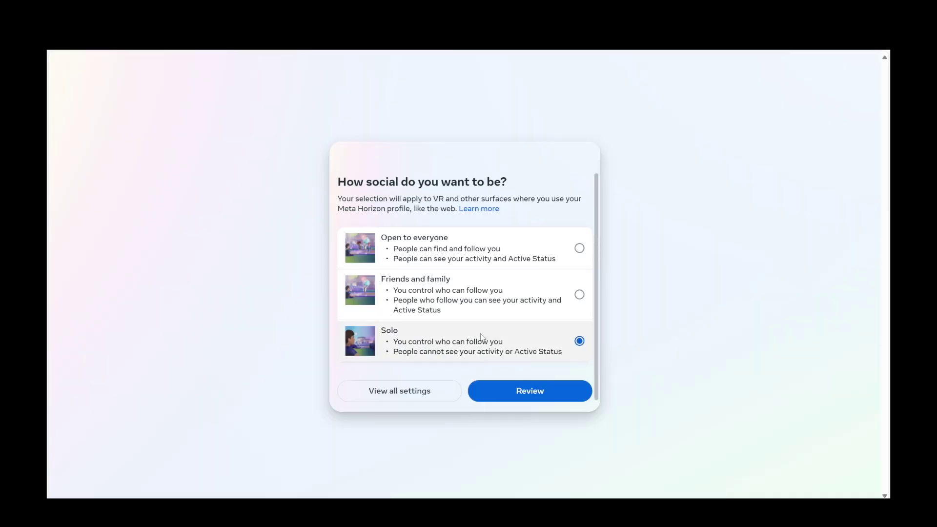
pyautogui.click(523, 391)
pyautogui.click(510, 390)
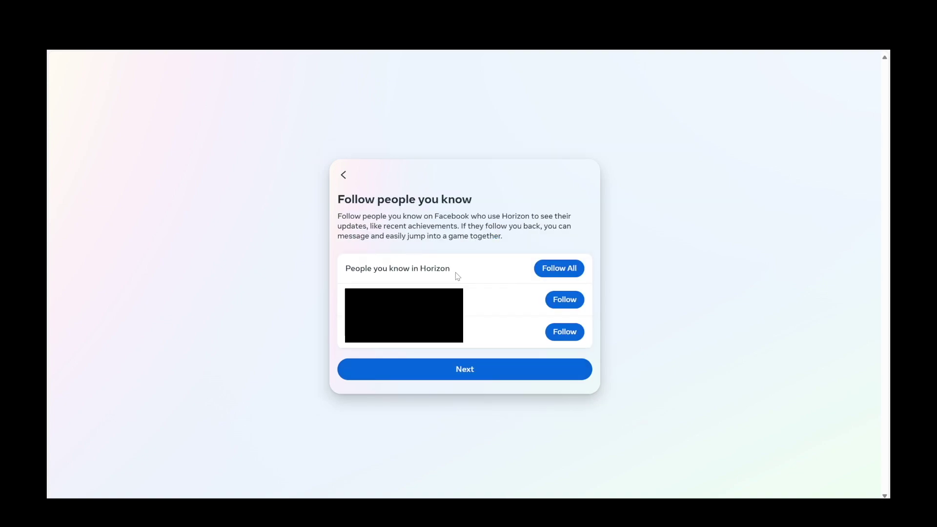
# Step: Follow a suggested person, skip Facebook linking, finish setup, and hand sign-in back to the app
pyautogui.click(565, 300)
pyautogui.click(479, 373)
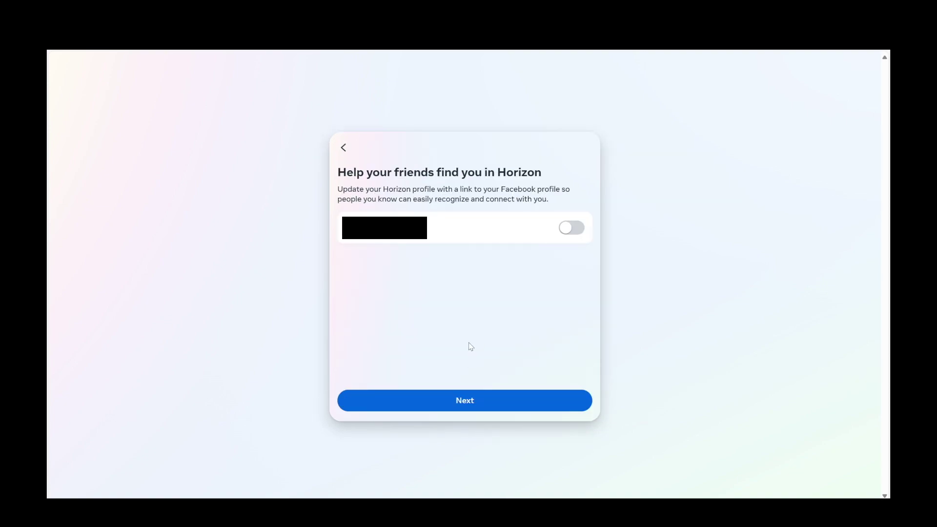
pyautogui.click(469, 401)
pyautogui.click(467, 378)
pyautogui.click(464, 325)
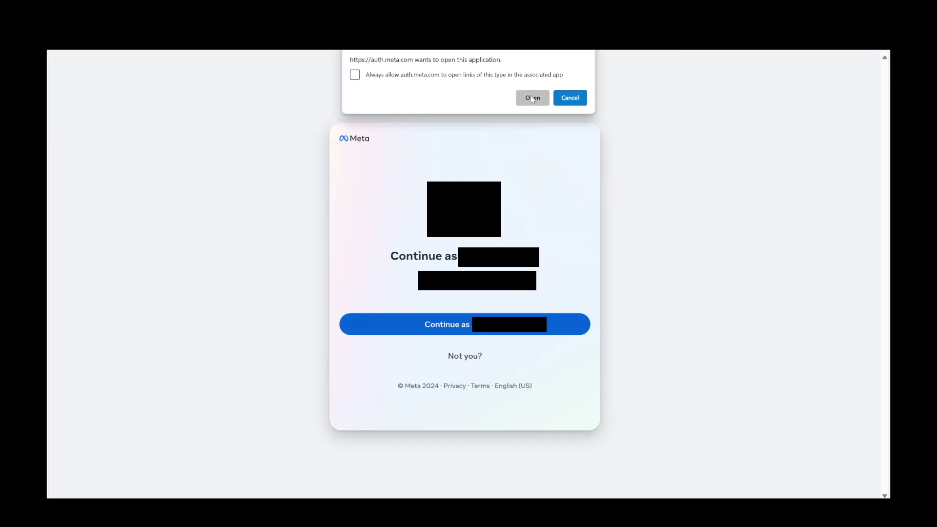
pyautogui.click(533, 98)
# Step: Choose the wolf avatar as the profile picture
pyautogui.scroll(-2, 435, 237)
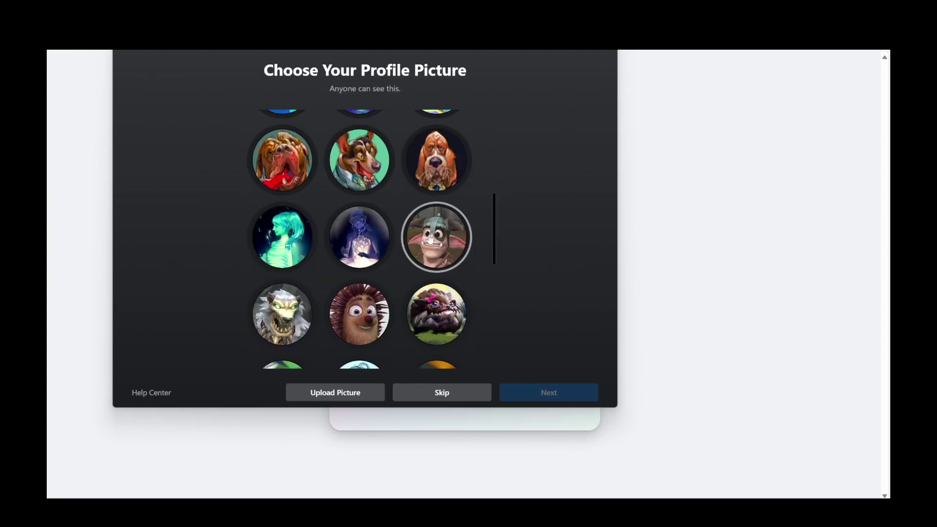
pyautogui.scroll(-2, 359, 312)
pyautogui.click(358, 232)
pyautogui.click(280, 226)
pyautogui.click(435, 396)
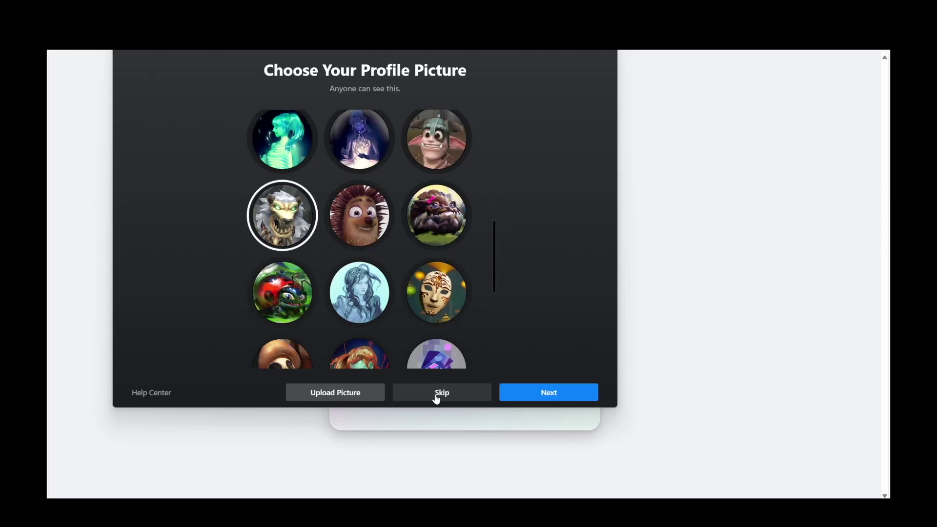
# Step: Confirm privacy settings, skip payment, and save a four-digit PIN
pyautogui.click(501, 395)
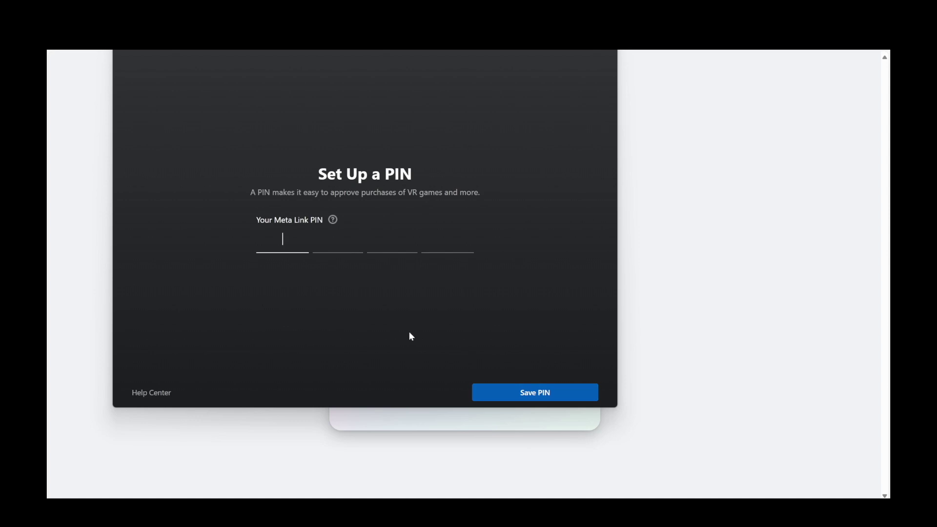
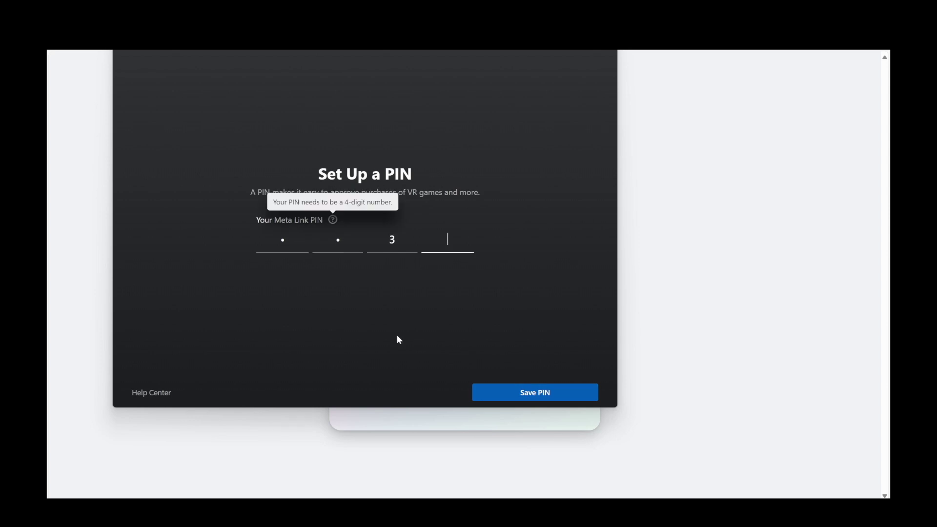
pyautogui.click(535, 392)
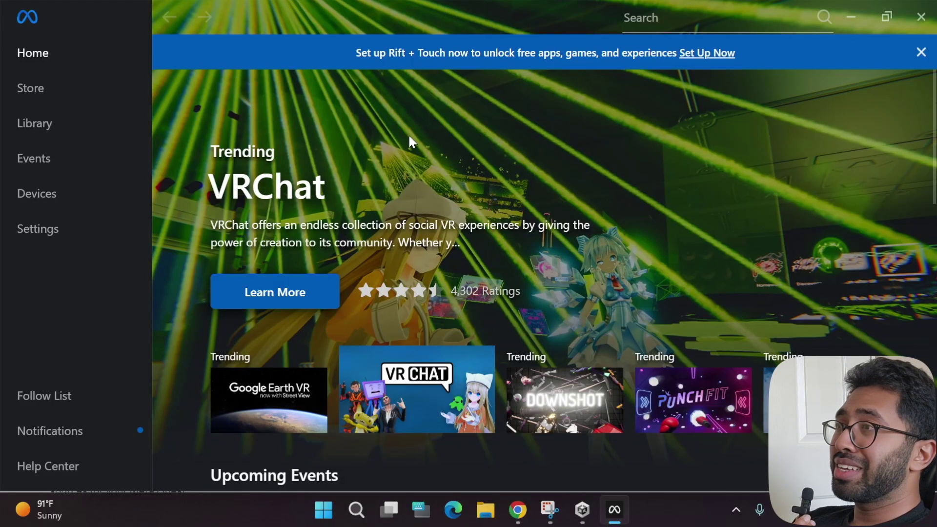
# Step: Add a new headset from the Devices page and select Quest 3
pyautogui.click(79, 196)
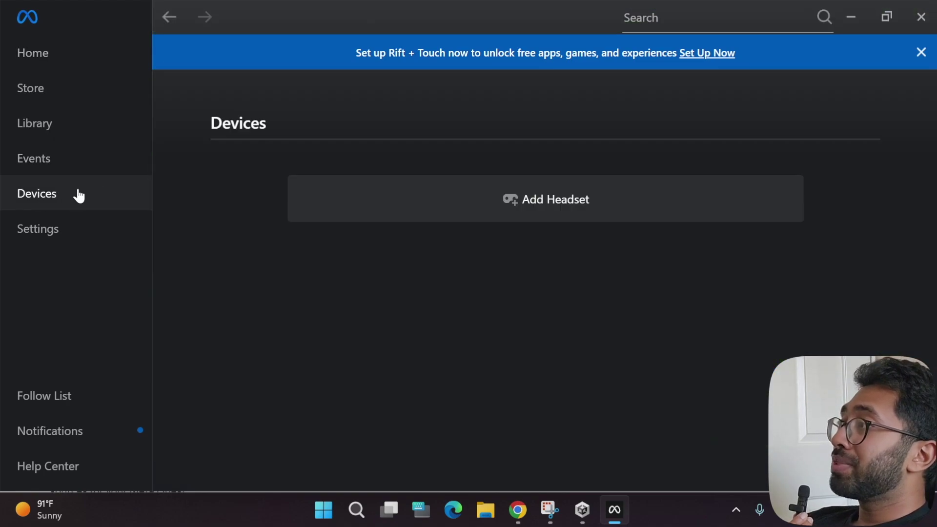
pyautogui.click(548, 200)
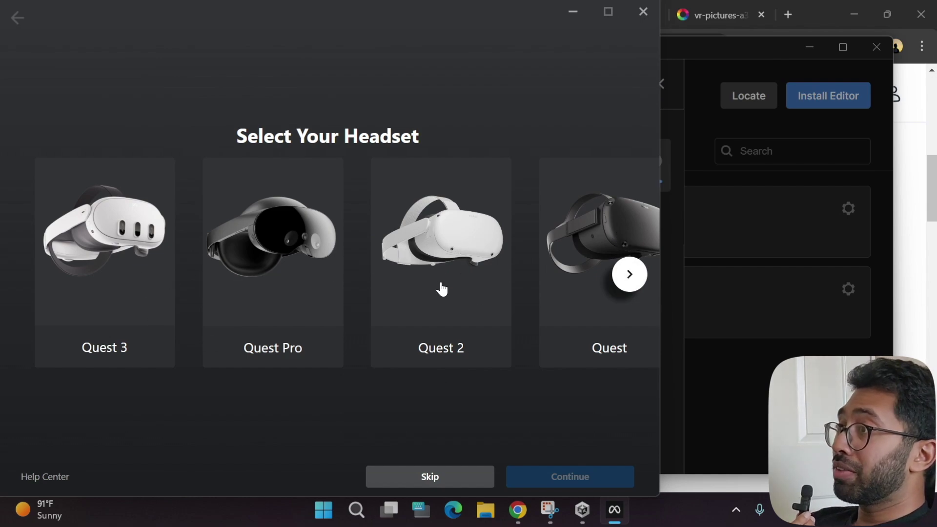
pyautogui.click(111, 291)
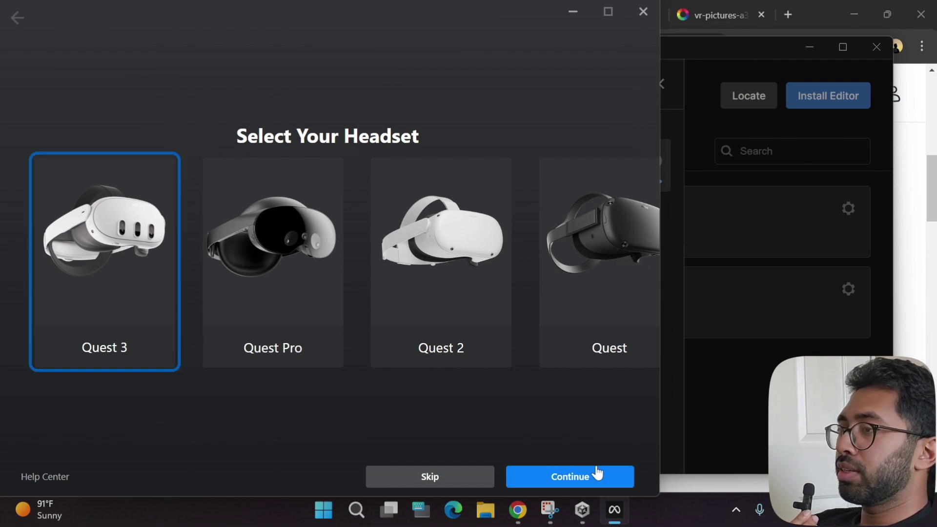
pyautogui.click(569, 479)
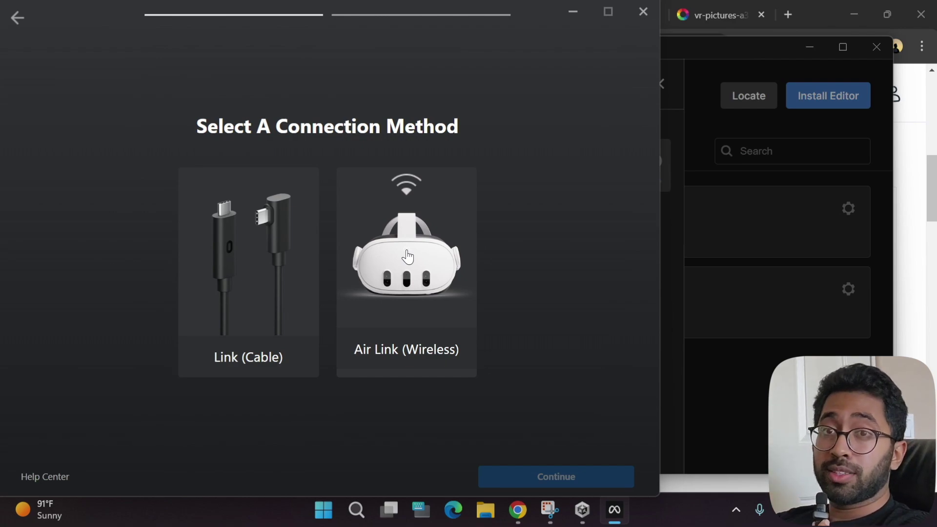
# Step: Select Air Link (Wireless) as the connection method and continue
pyautogui.click(408, 256)
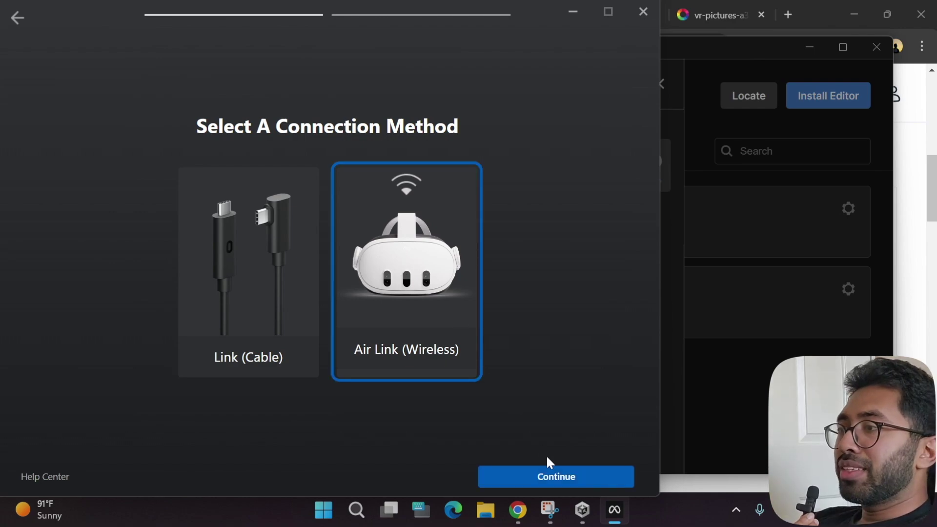
pyautogui.click(557, 477)
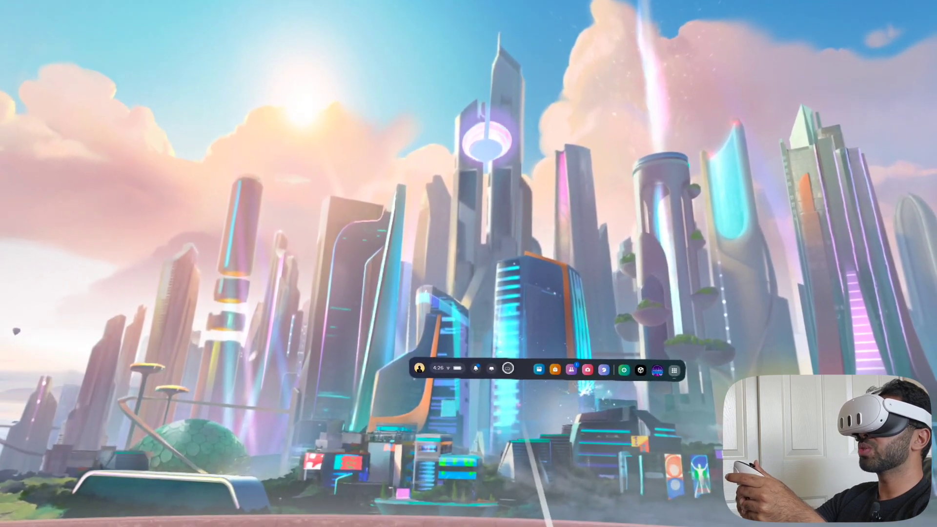
# Step: Enter passthrough and open Settings > System from the headset's Quick settings
pyautogui.click(501, 367)
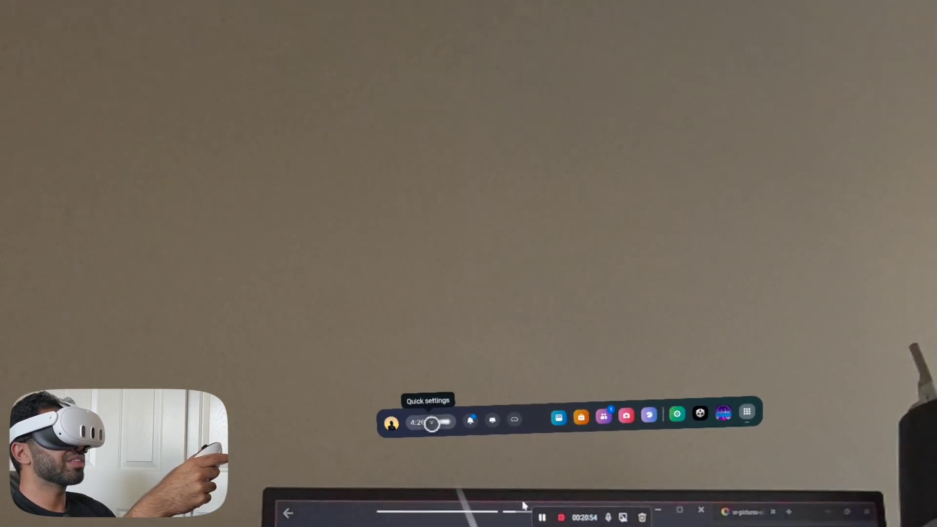
pyautogui.click(432, 423)
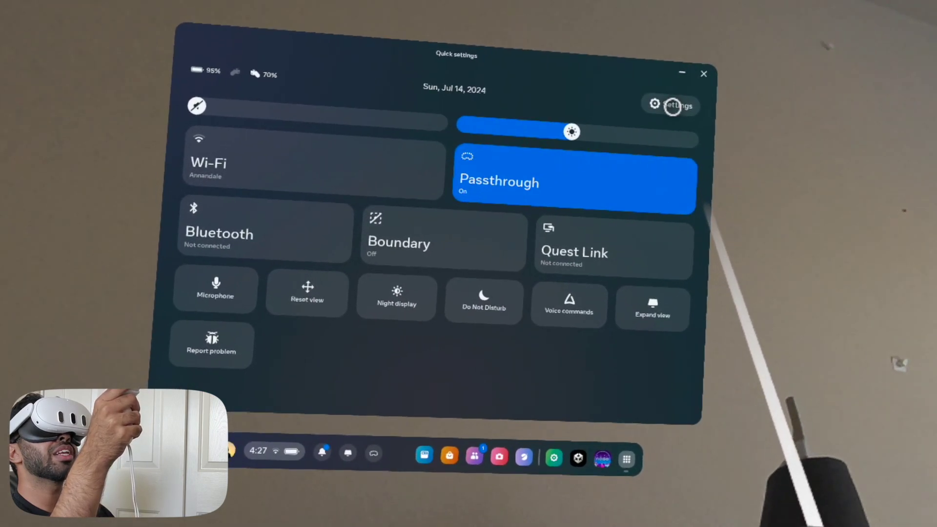
pyautogui.click(672, 106)
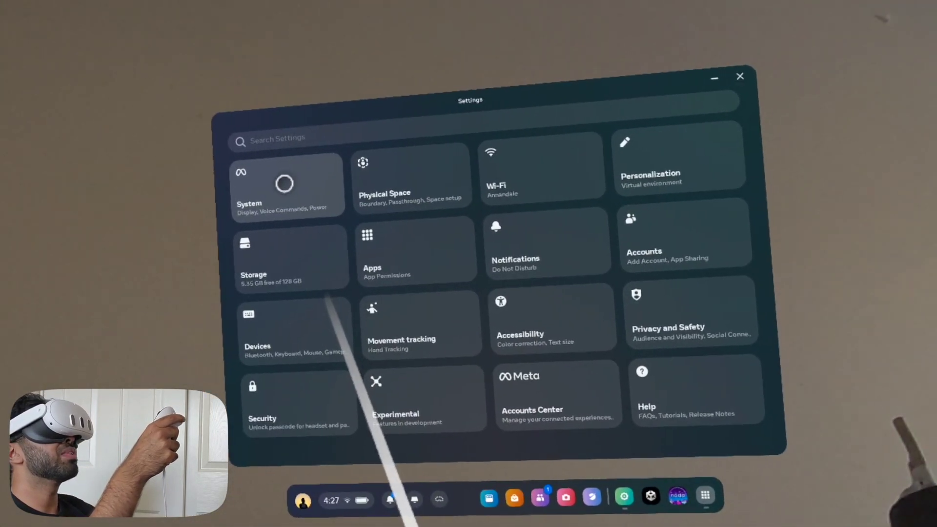
pyautogui.click(284, 183)
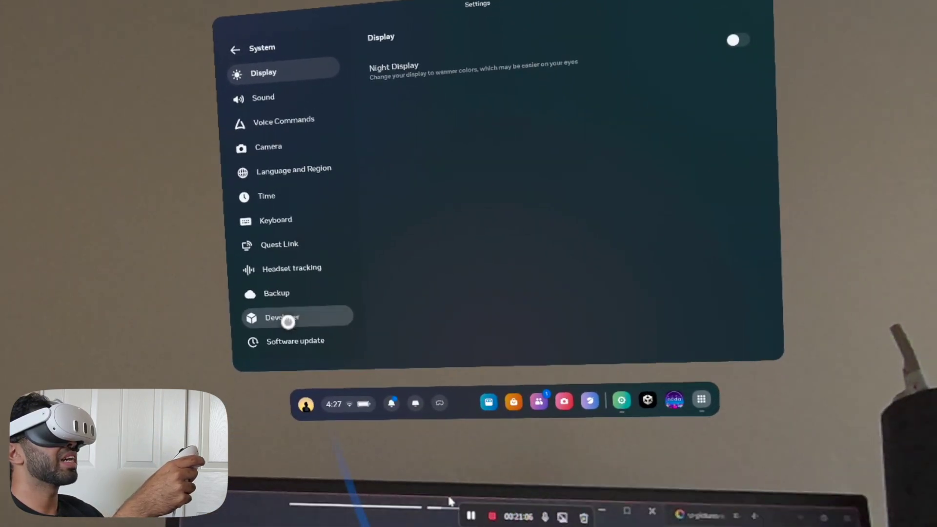
# Step: Go to Developer > Quest Link and launch Quest Link to search for PCs
pyautogui.click(288, 322)
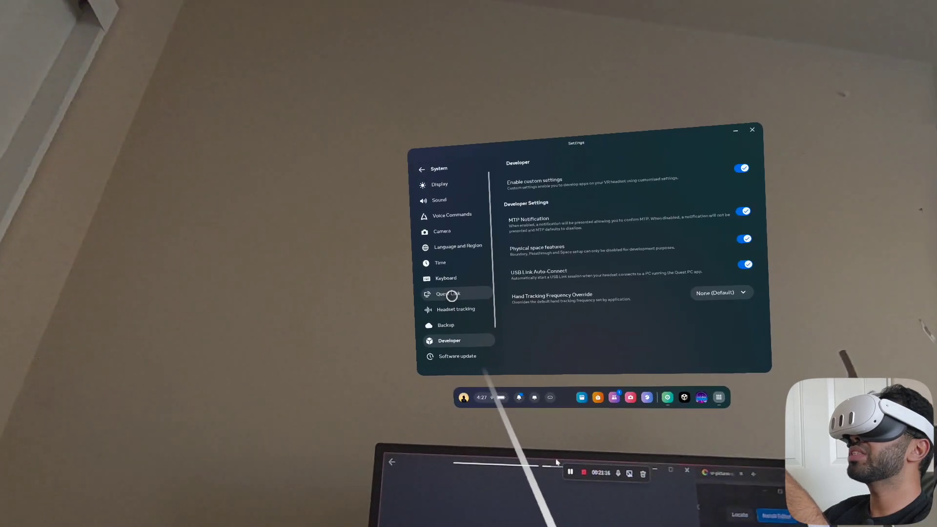
pyautogui.click(451, 295)
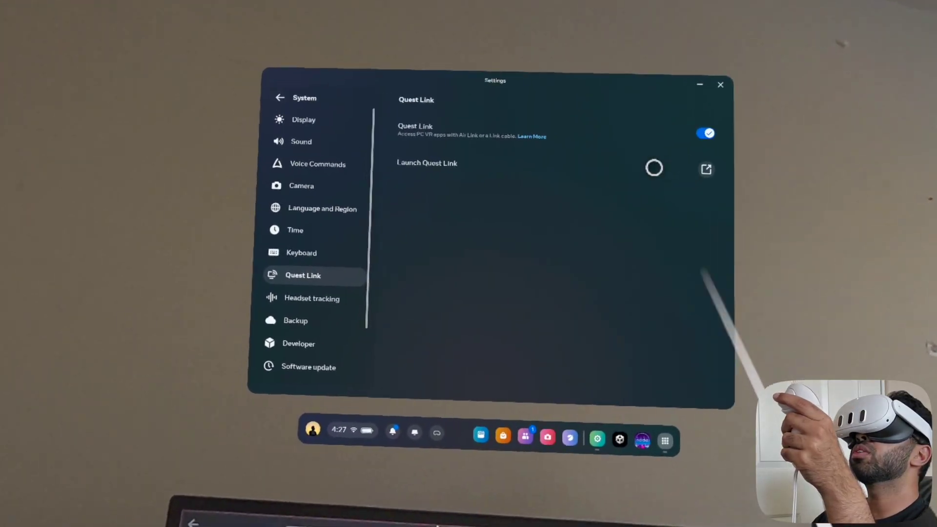
pyautogui.click(487, 168)
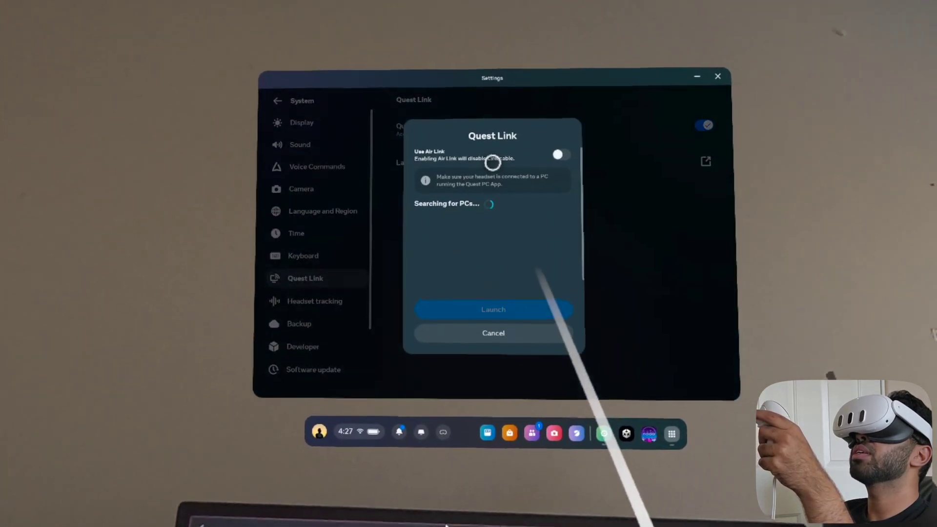